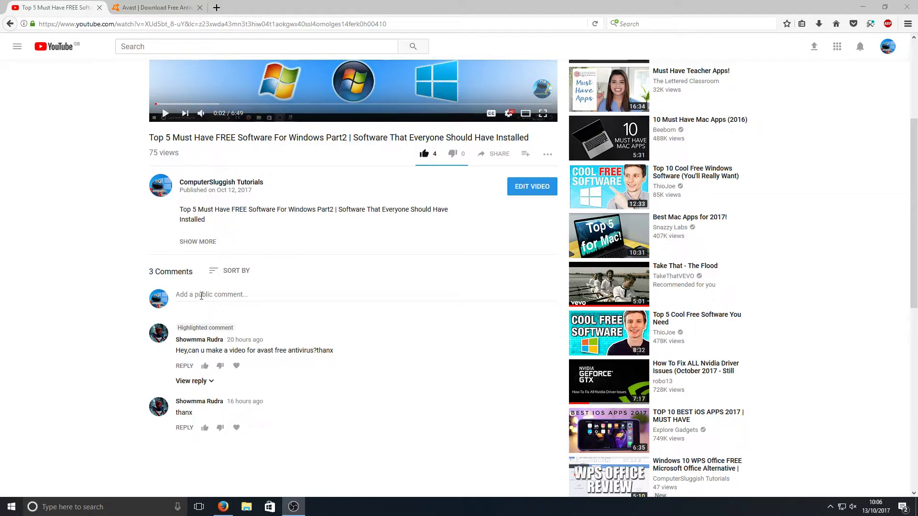
- Switch from the YouTube tab to the Avast Download Free Antivirus tab
{"action": "left_click", "coordinate": [152, 7]}
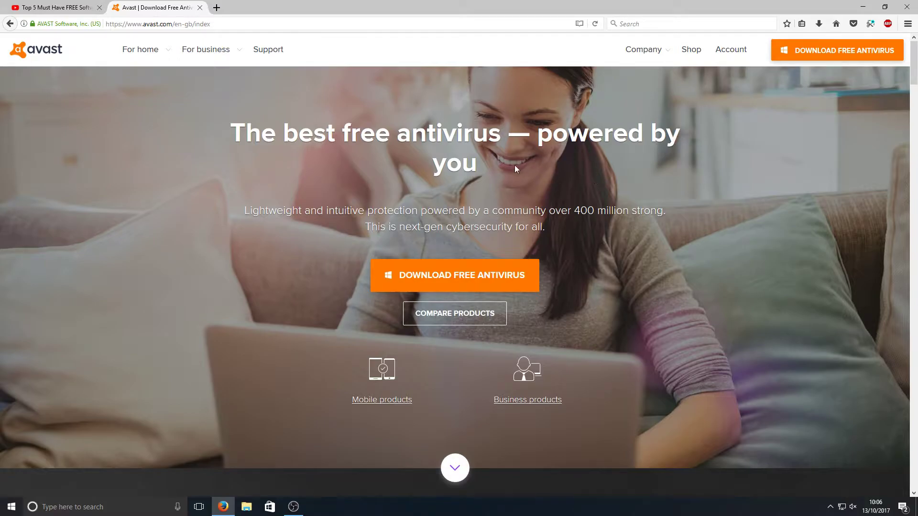
- Download the free antivirus installer, save it, and launch it from the Firefox downloads panel
{"action": "left_click", "coordinate": [472, 278]}
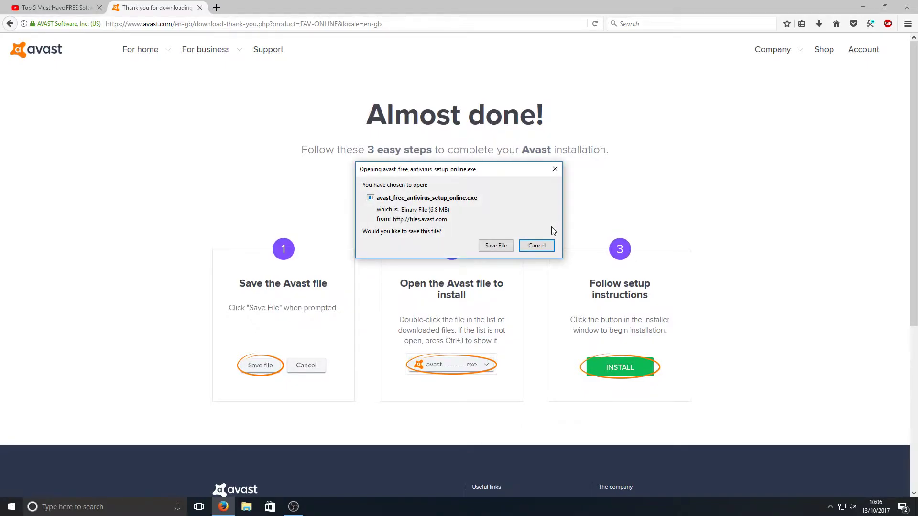
{"action": "left_click", "coordinate": [496, 245]}
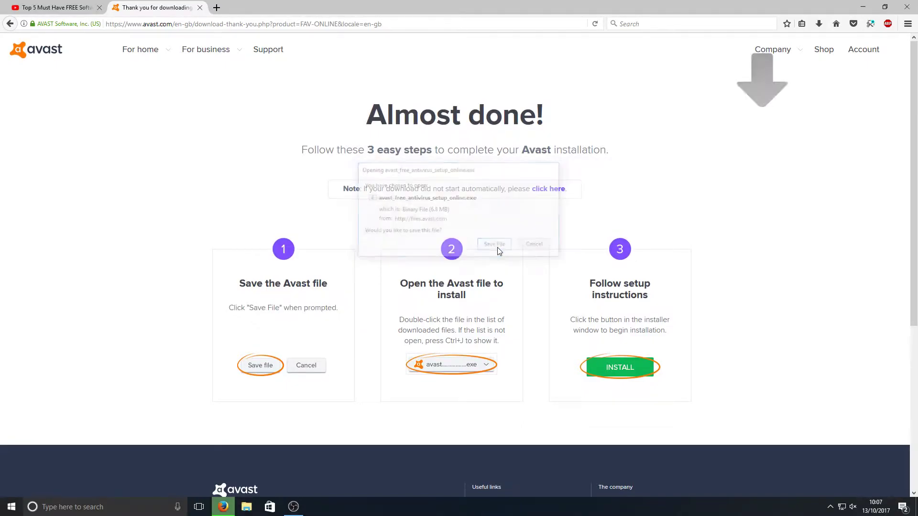
{"action": "left_click", "coordinate": [819, 24]}
{"action": "left_click", "coordinate": [733, 45]}
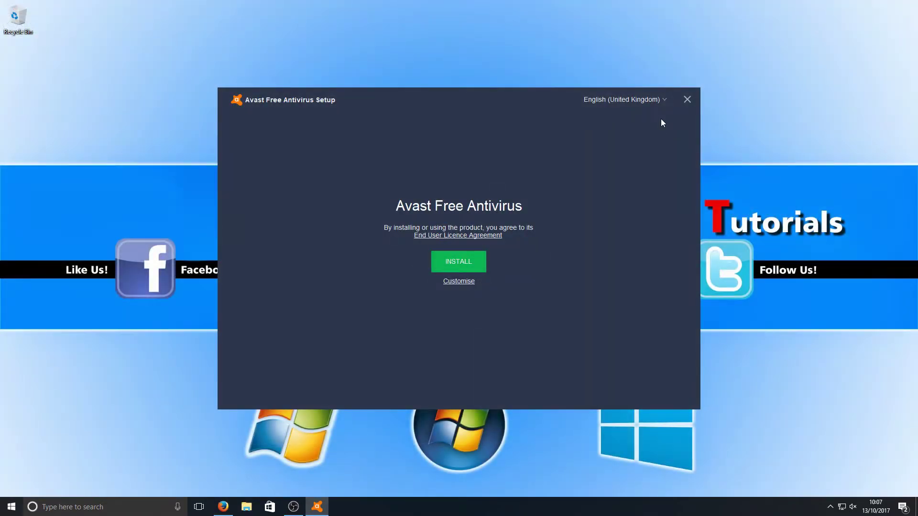
- Bring up the Customise installation options in the Avast setup window
{"action": "left_click", "coordinate": [455, 283]}
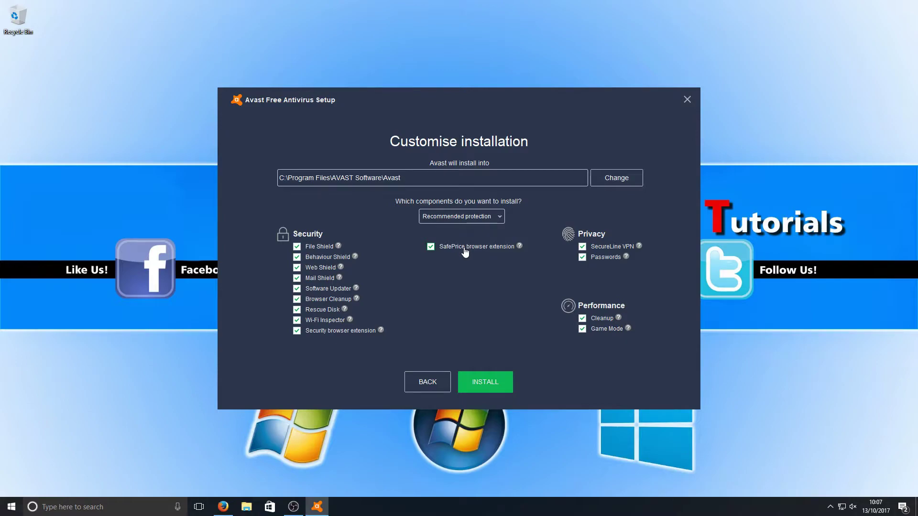
- Uncheck the SafePrice browser extension and install the remaining components
{"action": "left_click", "coordinate": [431, 247]}
{"action": "left_click", "coordinate": [495, 390]}
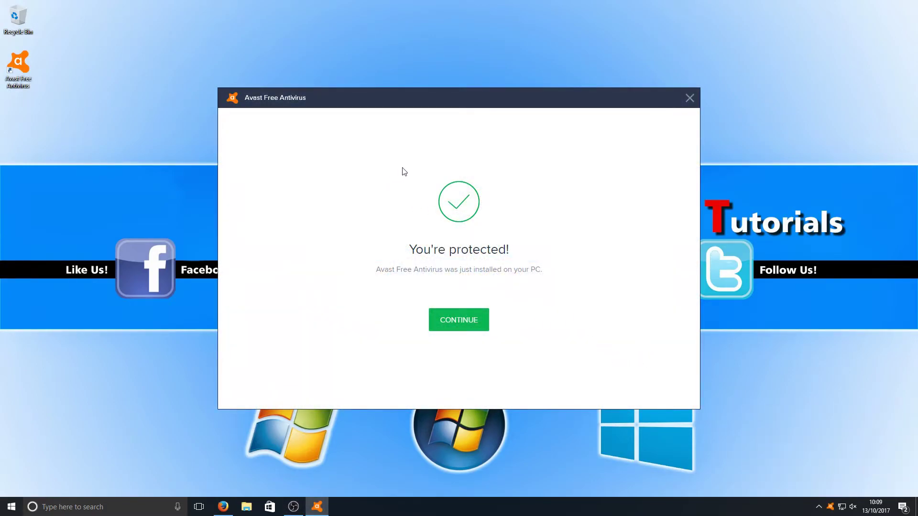
- Continue past the confirmation and privacy screens and decline the Android phone protection offer
{"action": "left_click", "coordinate": [473, 325]}
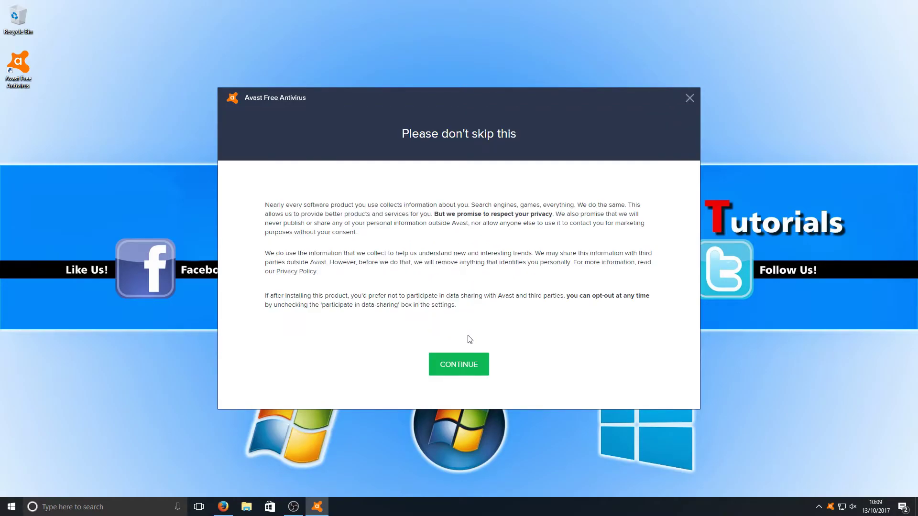
{"action": "left_click", "coordinate": [463, 366]}
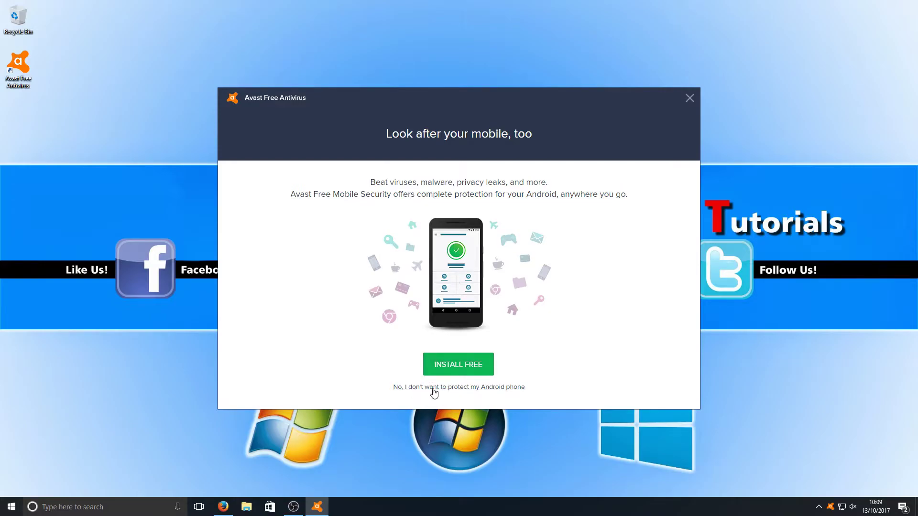
{"action": "left_click", "coordinate": [474, 387]}
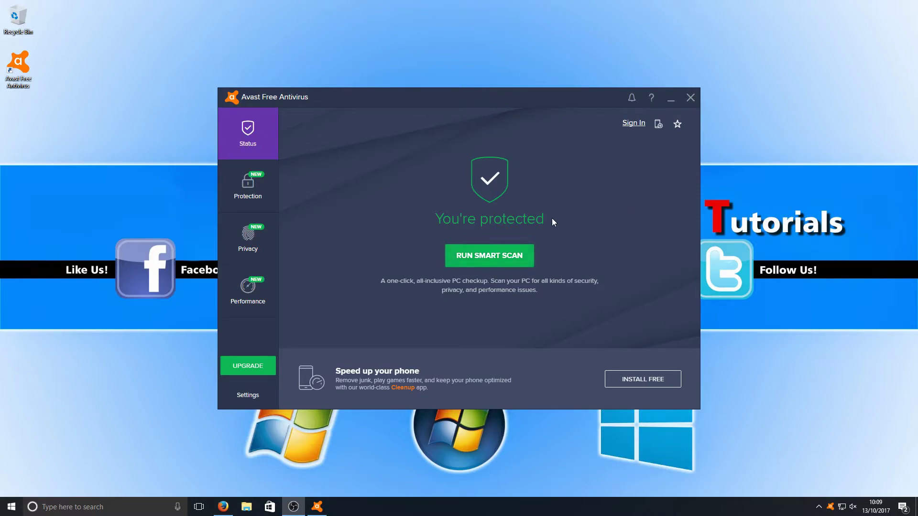
- Browse the Protection, Privacy and Performance sections, then bring up the Start button's shortcut menu
{"action": "left_click", "coordinate": [243, 193]}
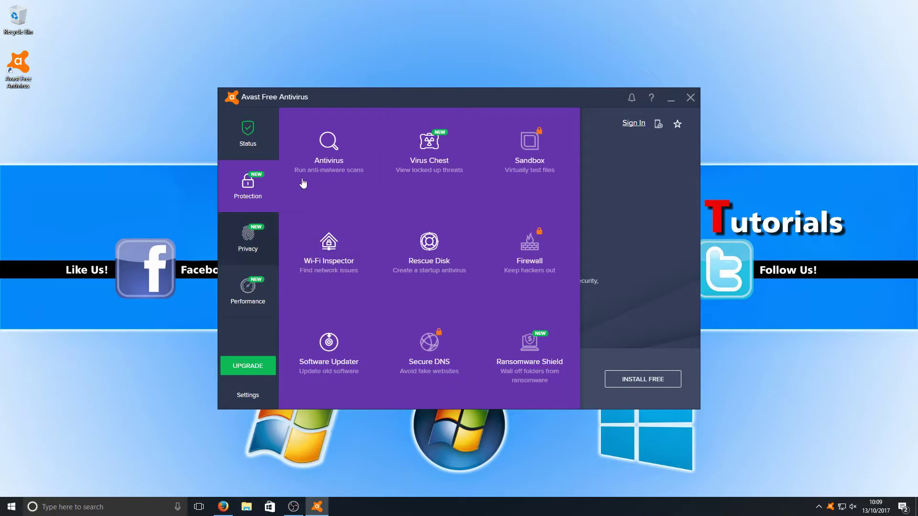
{"action": "left_click", "coordinate": [242, 242]}
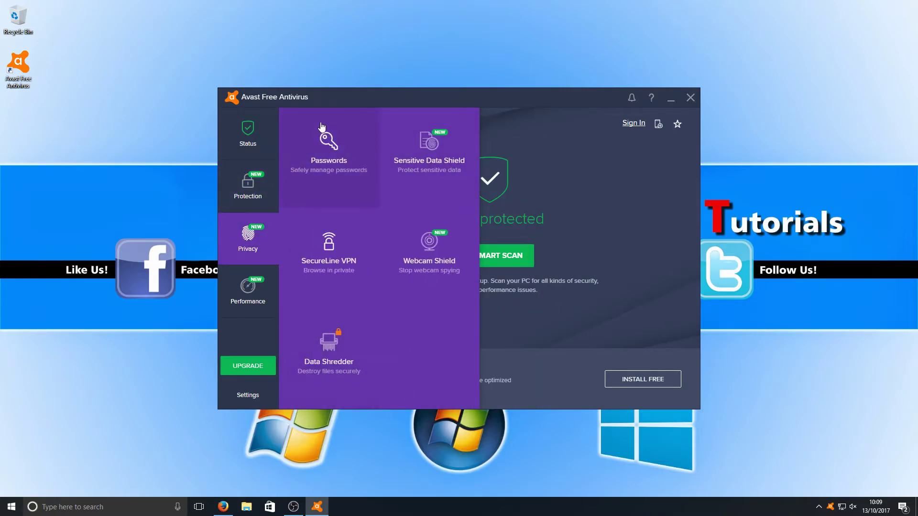
{"action": "left_click", "coordinate": [253, 293]}
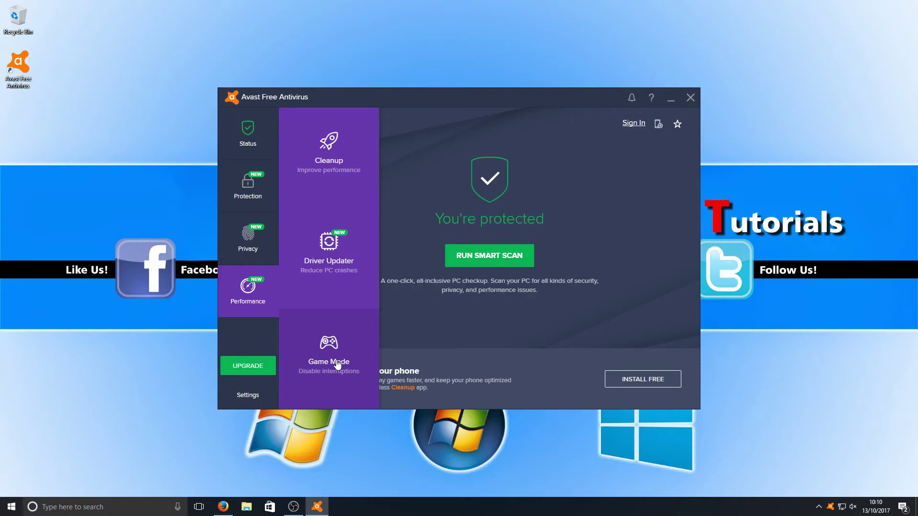
{"action": "right_click", "coordinate": [7, 506]}
- Launch Task Manager beside Avast and select the Avast Antivirus and Avast Behavior Shield processes
{"action": "left_click", "coordinate": [35, 399]}
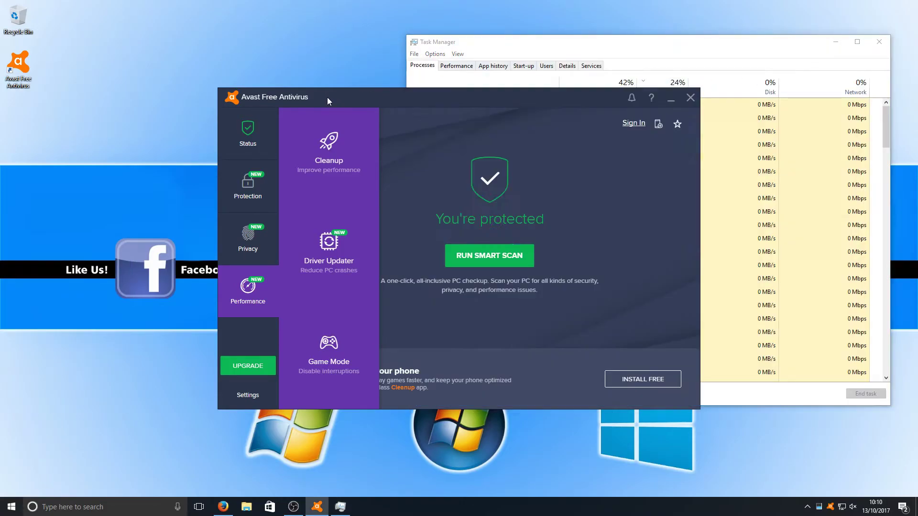
{"action": "left_click_drag", "start_coordinate": [327, 98], "coordinate": [144, 102]}
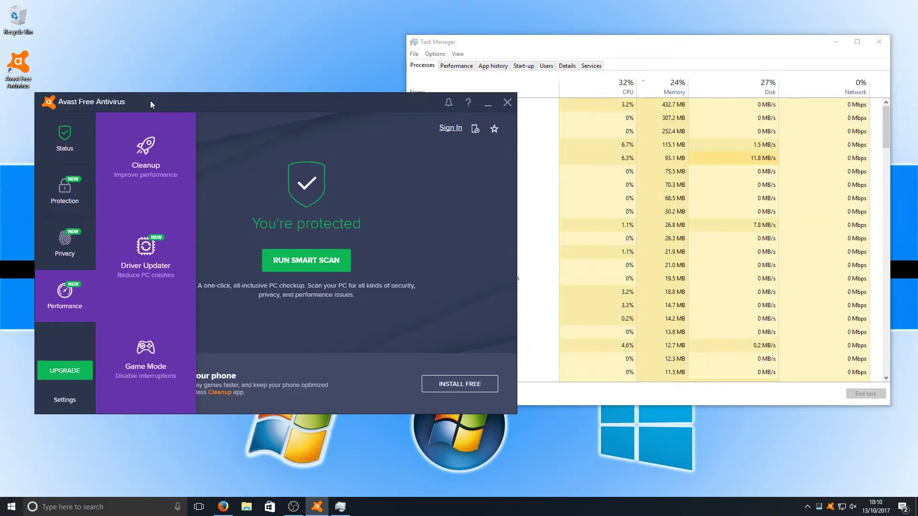
{"action": "left_click", "coordinate": [576, 44]}
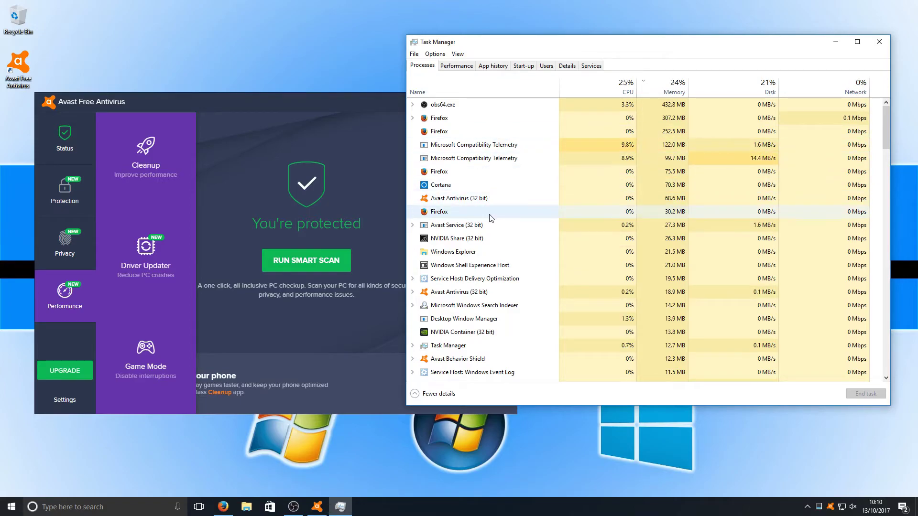
{"action": "left_click", "coordinate": [632, 202]}
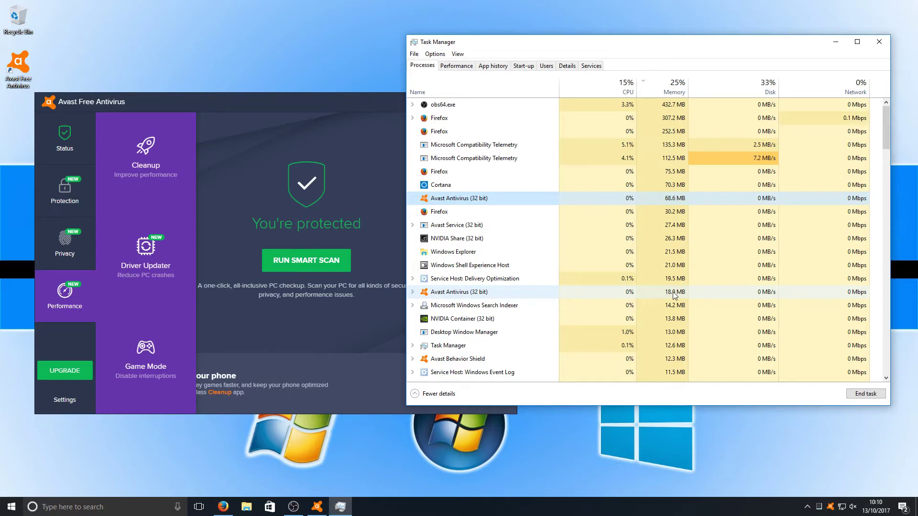
{"action": "left_click", "coordinate": [660, 359]}
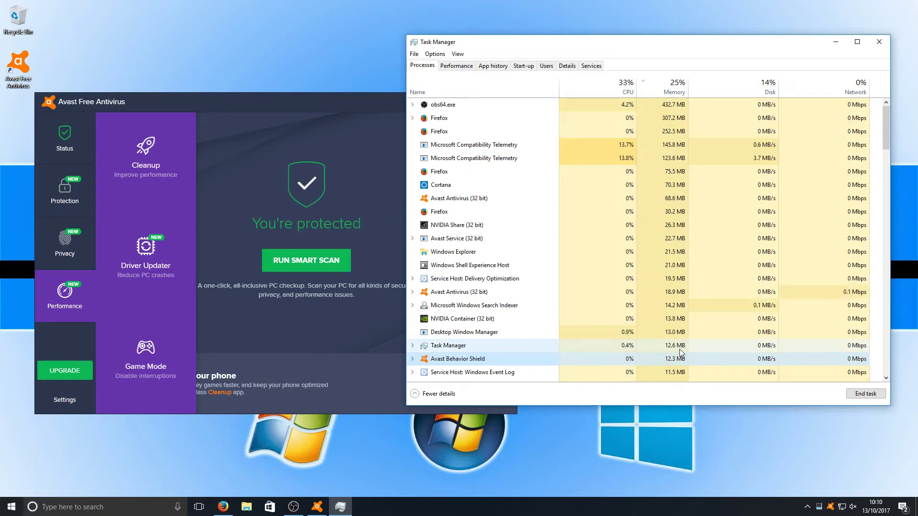
{"action": "scroll", "coordinate": [679, 351], "scroll_direction": "down", "scroll_amount": 1}
{"action": "scroll", "coordinate": [685, 342], "scroll_direction": "down", "scroll_amount": 1}
{"action": "scroll", "coordinate": [687, 339], "scroll_direction": "down", "scroll_amount": 2}
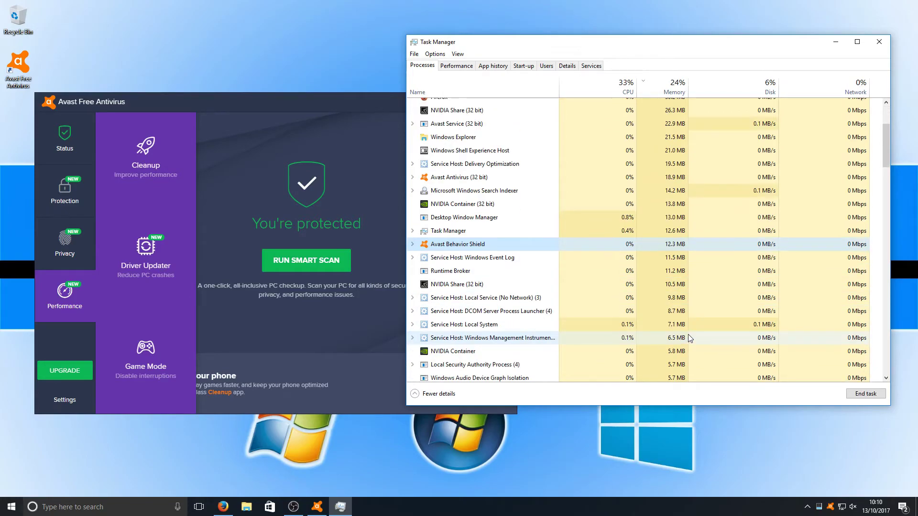
{"action": "scroll", "coordinate": [628, 251], "scroll_direction": "up", "scroll_amount": 4}
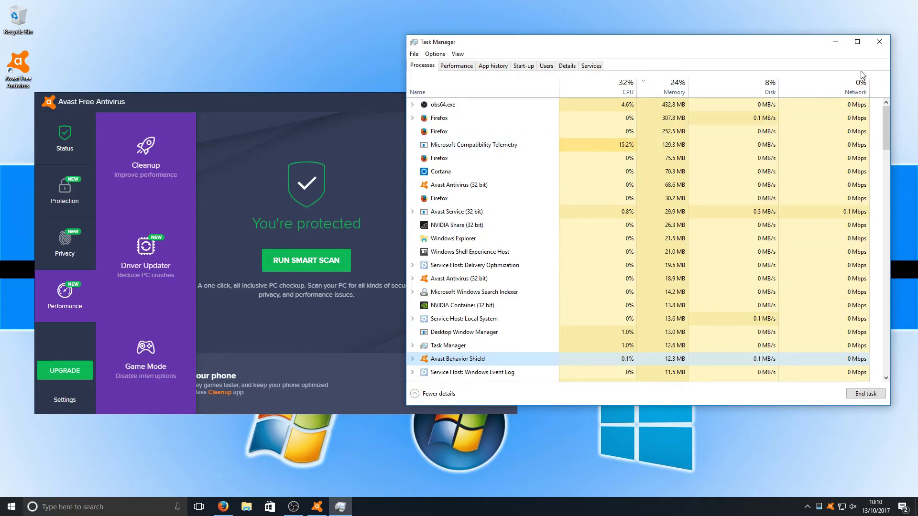
- Close Task Manager and move the Avast window back to the centre
{"action": "left_click", "coordinate": [879, 45]}
{"action": "left_click_drag", "start_coordinate": [163, 99], "coordinate": [338, 86]}
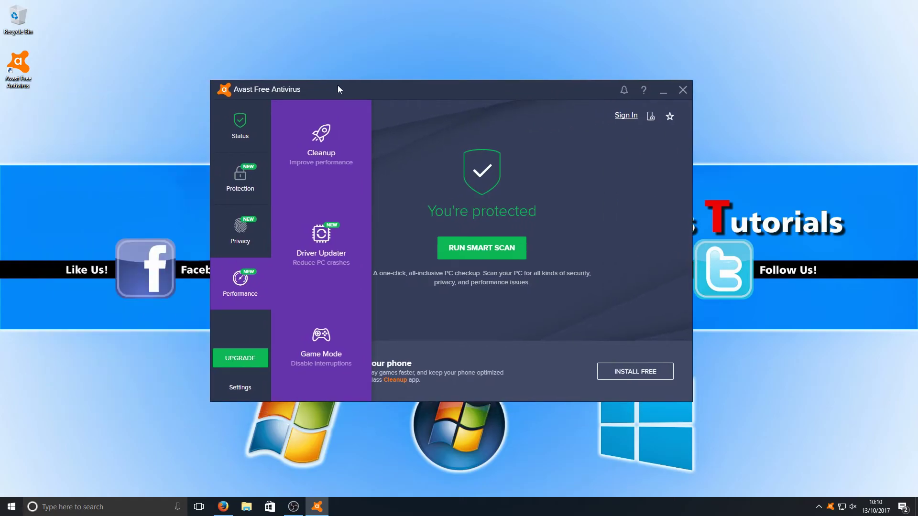
- In Avast Settings, visit the Components, Update, Subscription and Troubleshooting pages
{"action": "left_click", "coordinate": [238, 388]}
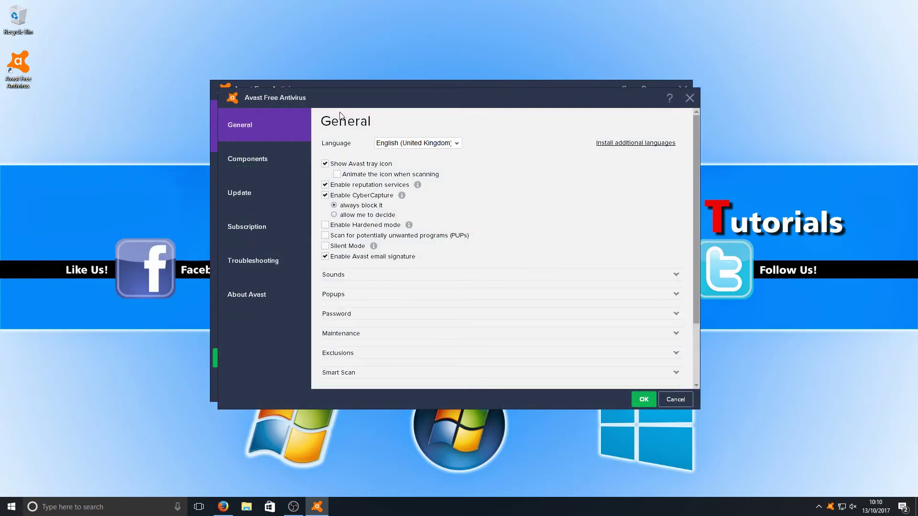
{"action": "scroll", "coordinate": [595, 213], "scroll_direction": "down", "scroll_amount": 2}
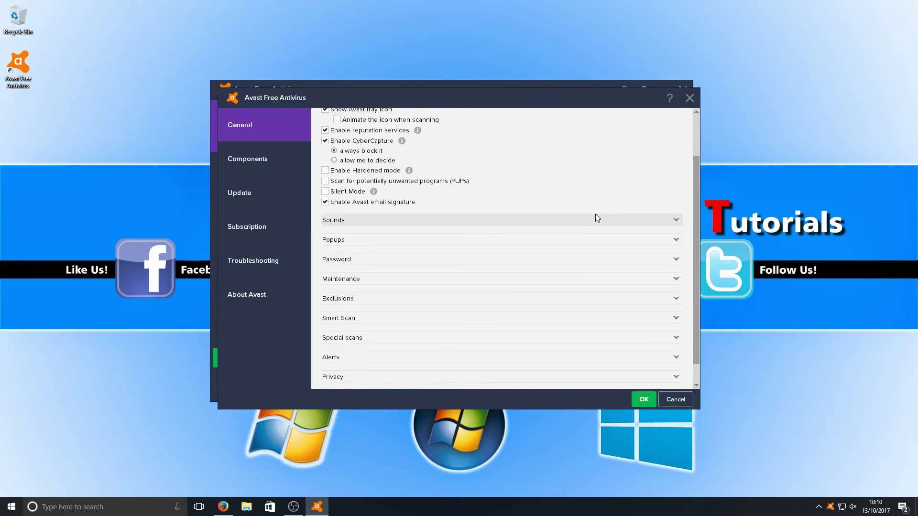
{"action": "scroll", "coordinate": [594, 216], "scroll_direction": "up", "scroll_amount": 2}
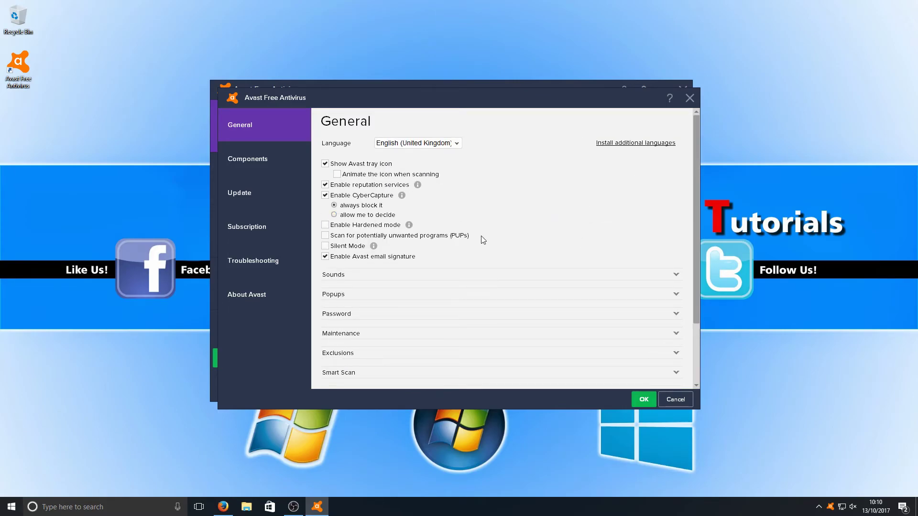
{"action": "left_click", "coordinate": [272, 173]}
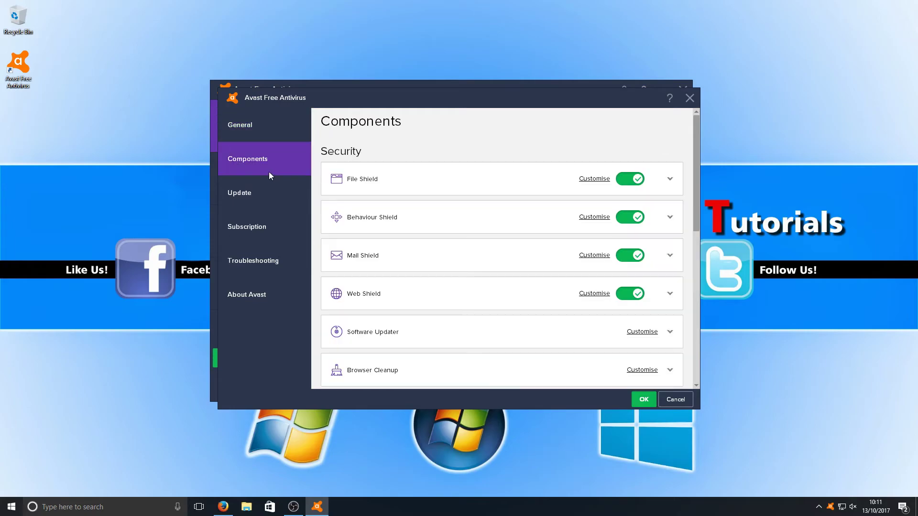
{"action": "scroll", "coordinate": [581, 217], "scroll_direction": "down", "scroll_amount": 3}
{"action": "scroll", "coordinate": [580, 217], "scroll_direction": "up", "scroll_amount": 1}
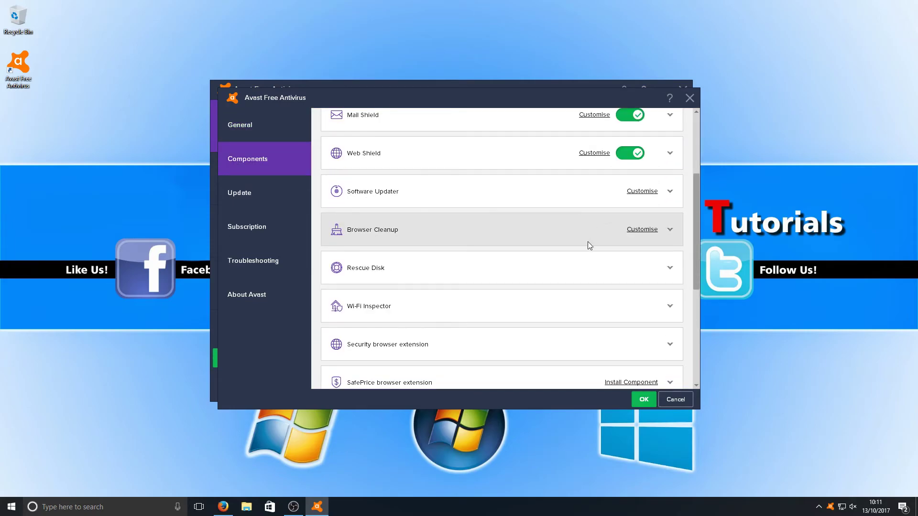
{"action": "scroll", "coordinate": [586, 237], "scroll_direction": "down", "scroll_amount": 3}
{"action": "scroll", "coordinate": [590, 288], "scroll_direction": "up", "scroll_amount": 5}
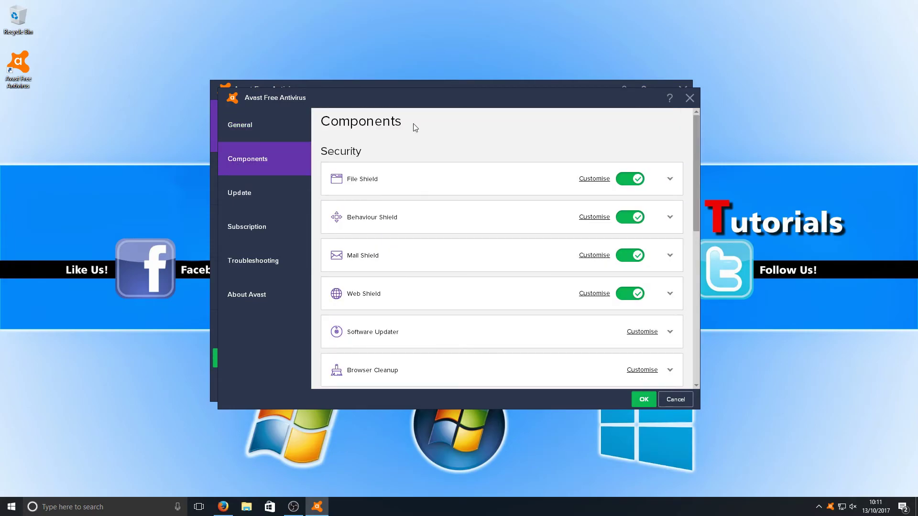
{"action": "left_click", "coordinate": [292, 194]}
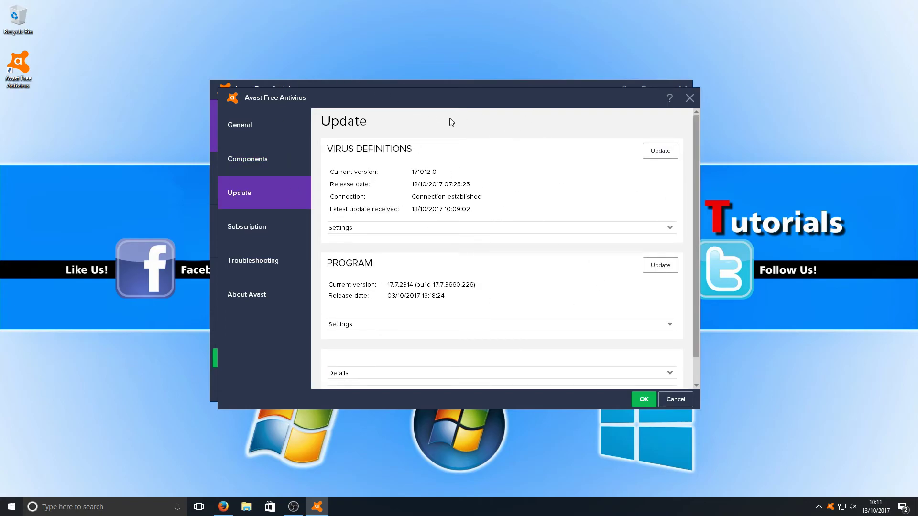
{"action": "left_click", "coordinate": [246, 230]}
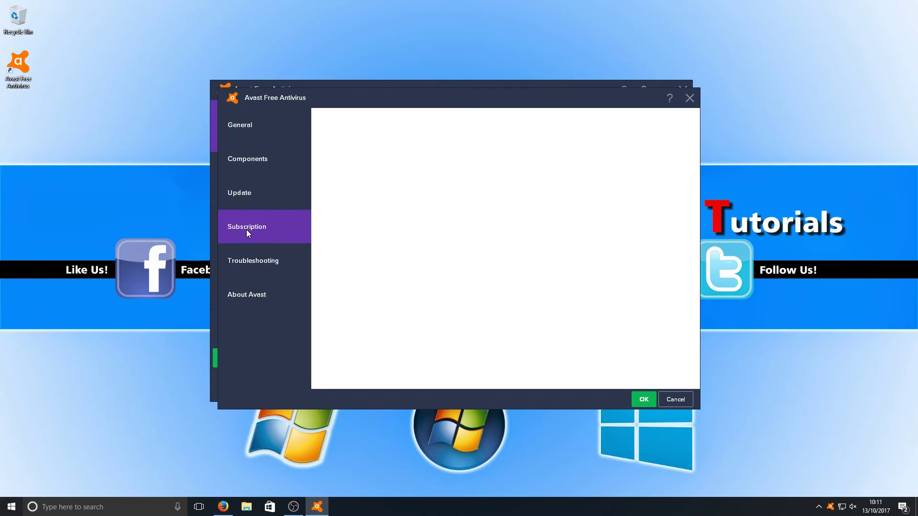
{"action": "left_click", "coordinate": [267, 259]}
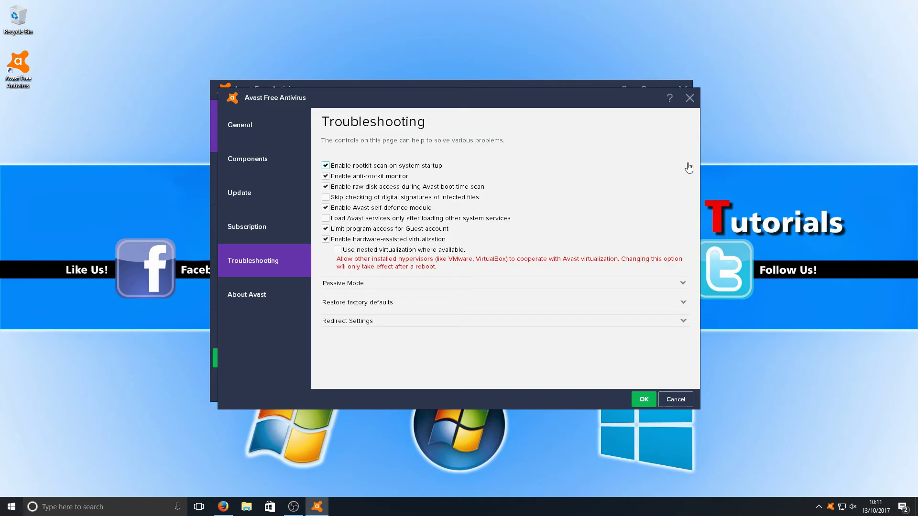
- Close the Settings dialog to return to the protected status screen
{"action": "left_click", "coordinate": [689, 98]}
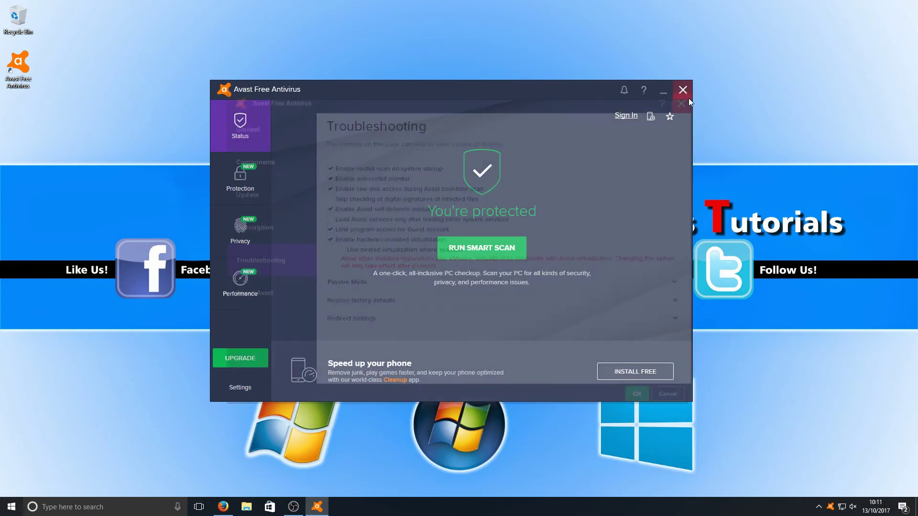